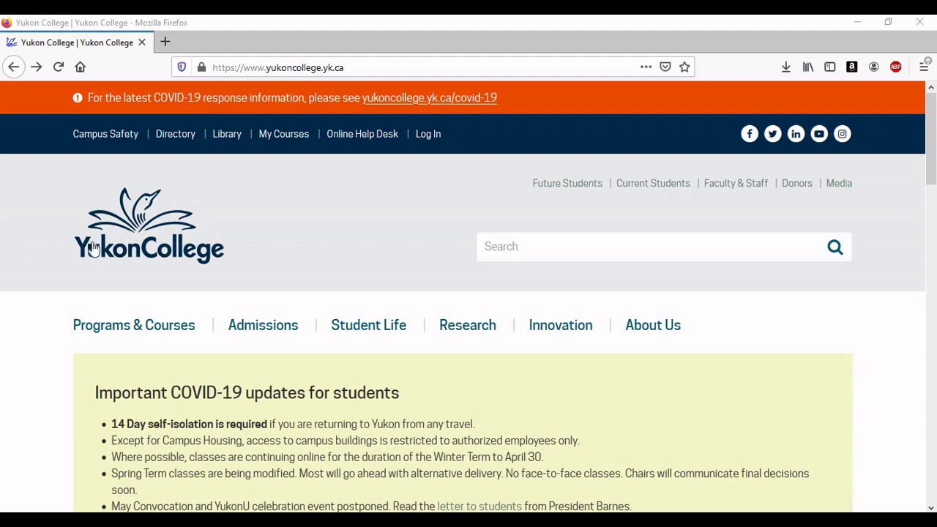
- Open the Registration page in the Admissions section of the Yukon College site and find the online registration link
left_click(271, 328)
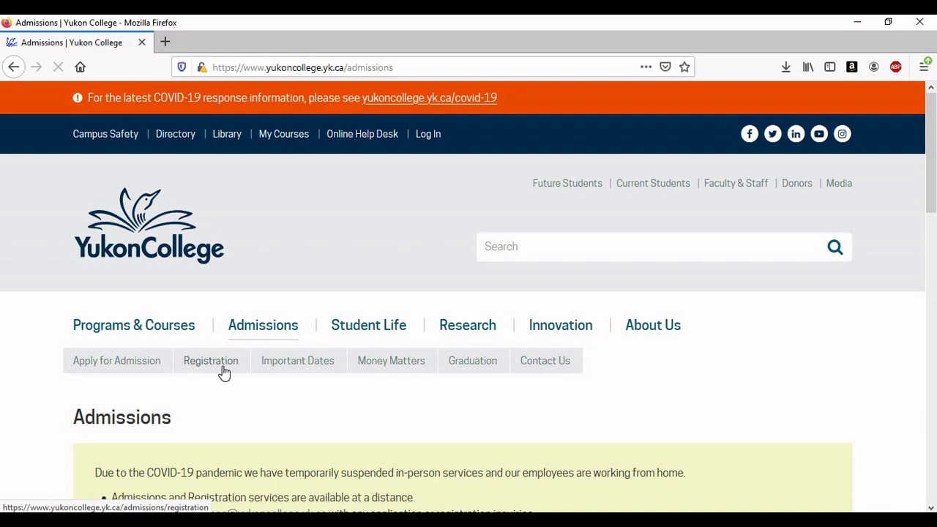
left_click(223, 370)
scroll(27, 171, "down", 5)
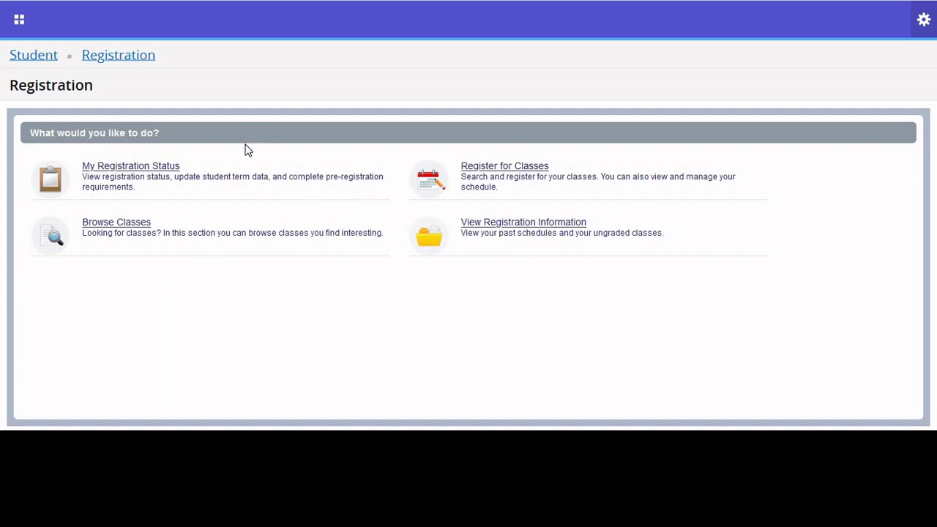
- Open My Registration Status and sign in with the student's saved user name and account password
left_click(152, 176)
left_click(422, 174)
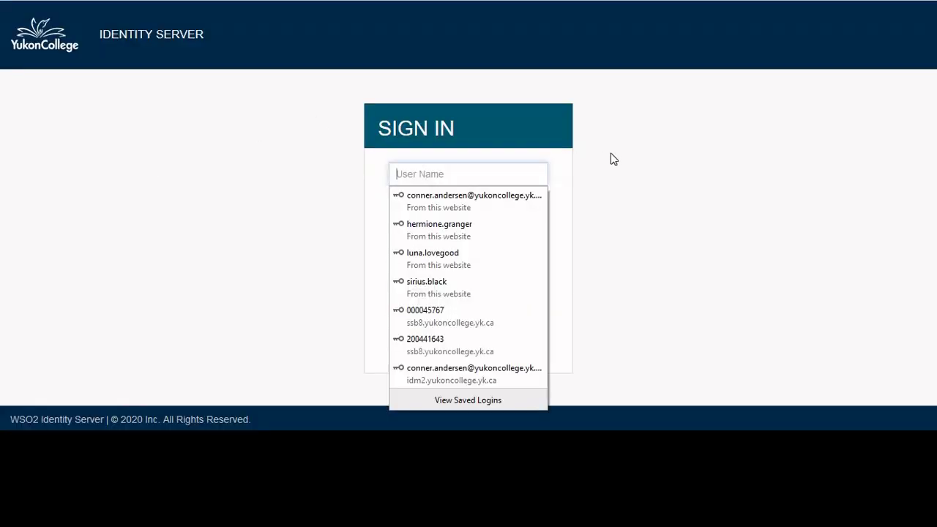
left_click(488, 208)
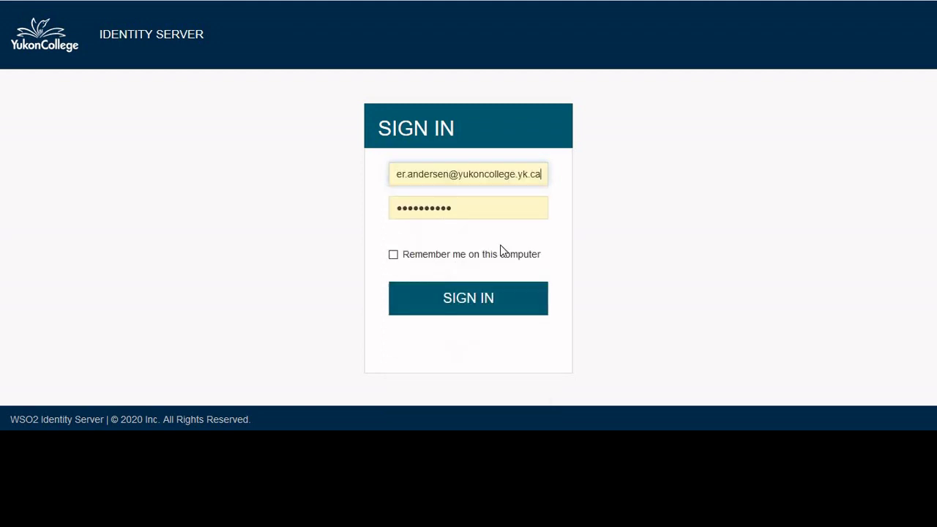
left_click(470, 300)
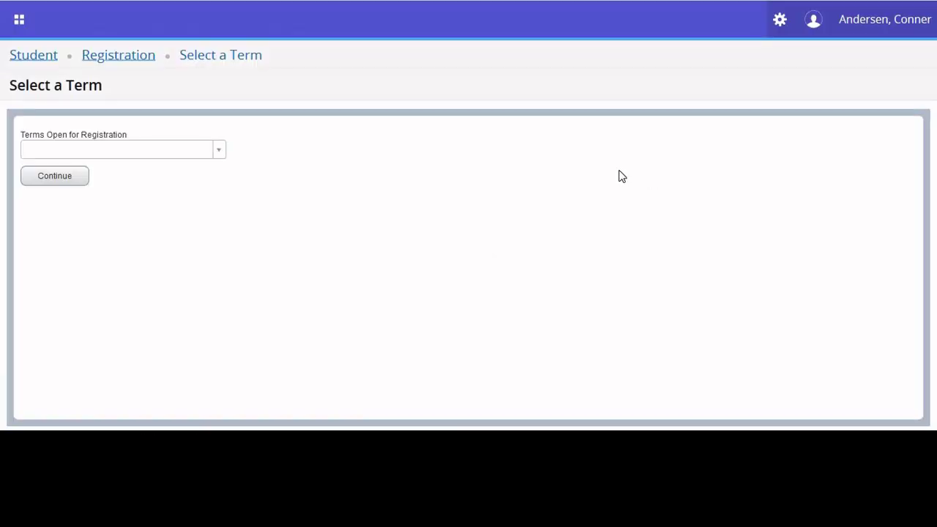
- View the registration status for the Academic Fall 2020 term
left_click(144, 151)
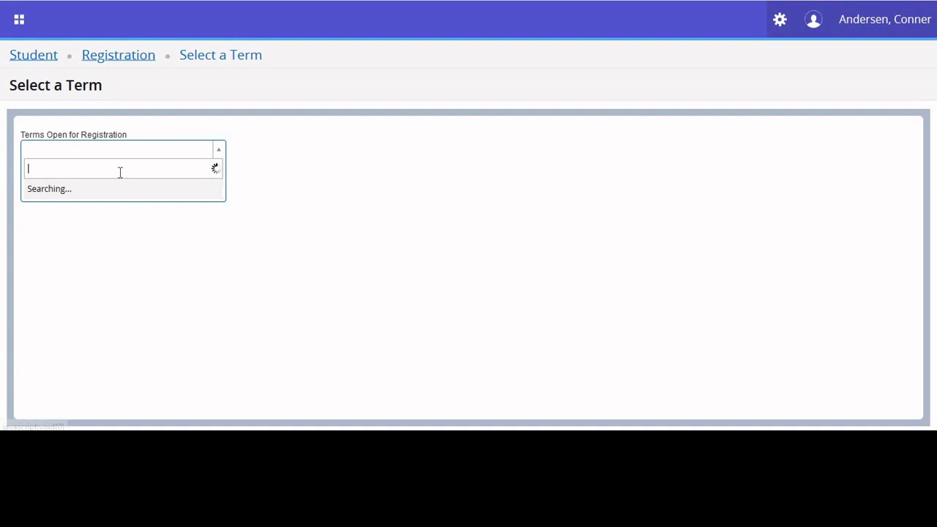
left_click(104, 194)
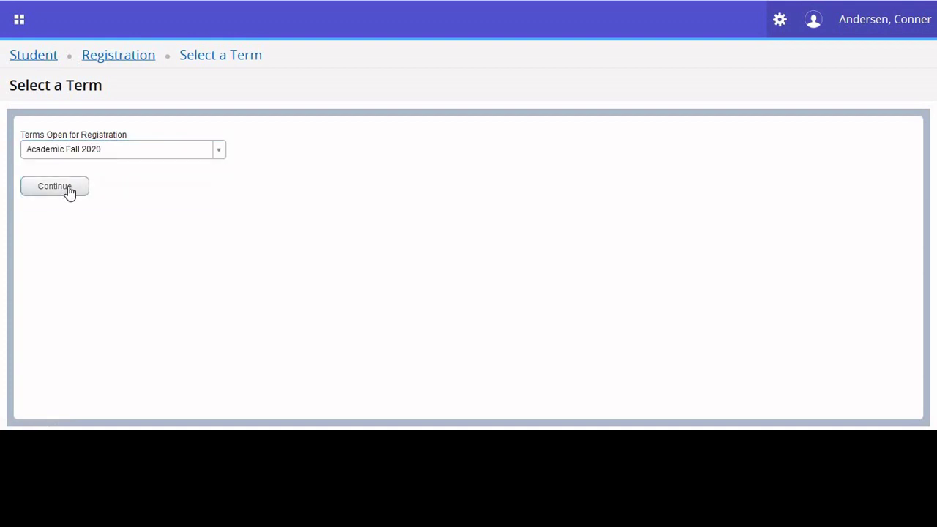
left_click(54, 186)
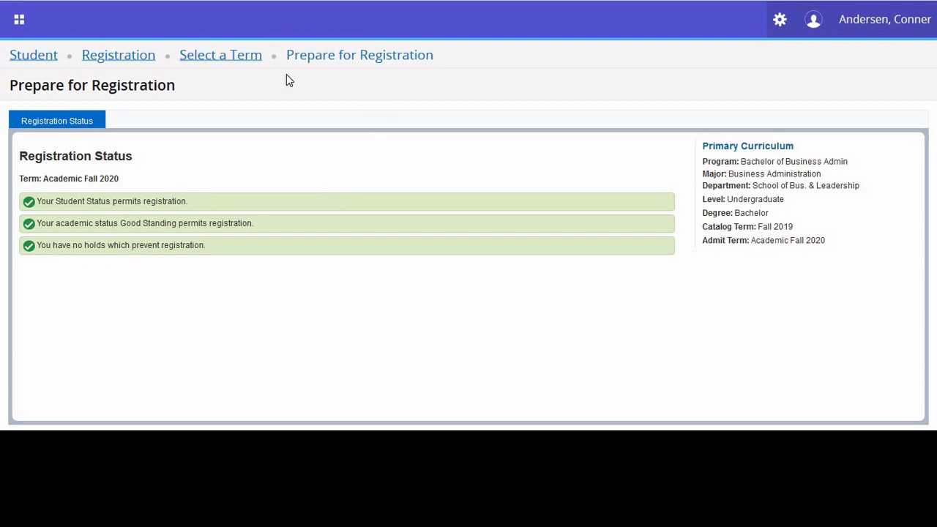
- Return to the Registration home page and open Browse Classes for the Academic Fall 2020 term
left_click(126, 59)
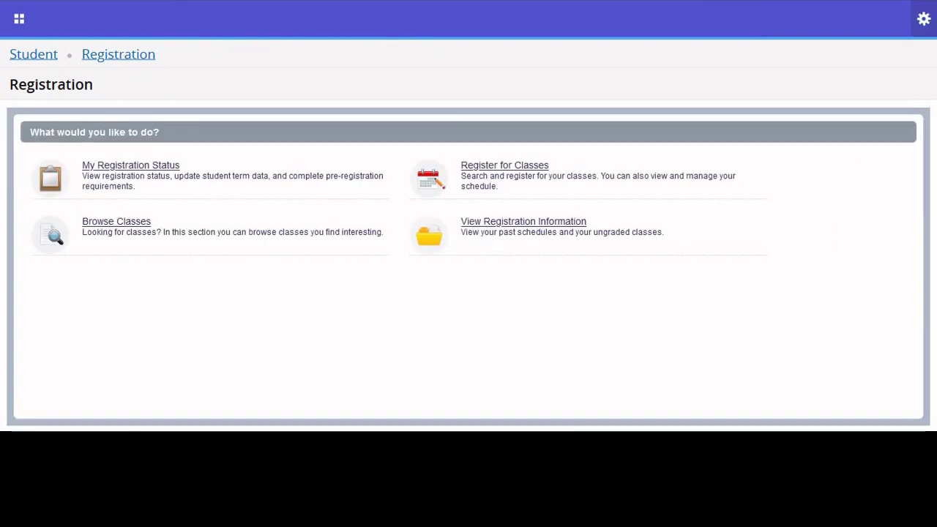
left_click(139, 223)
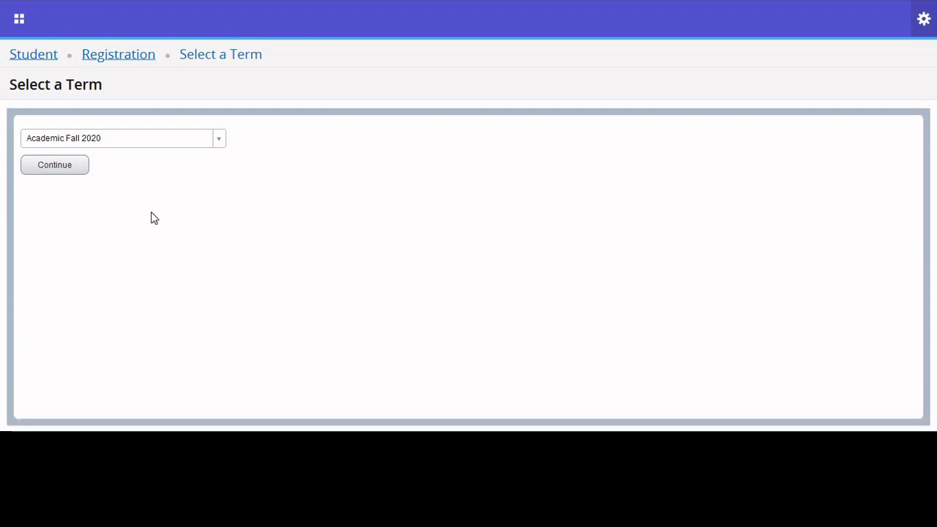
left_click(59, 165)
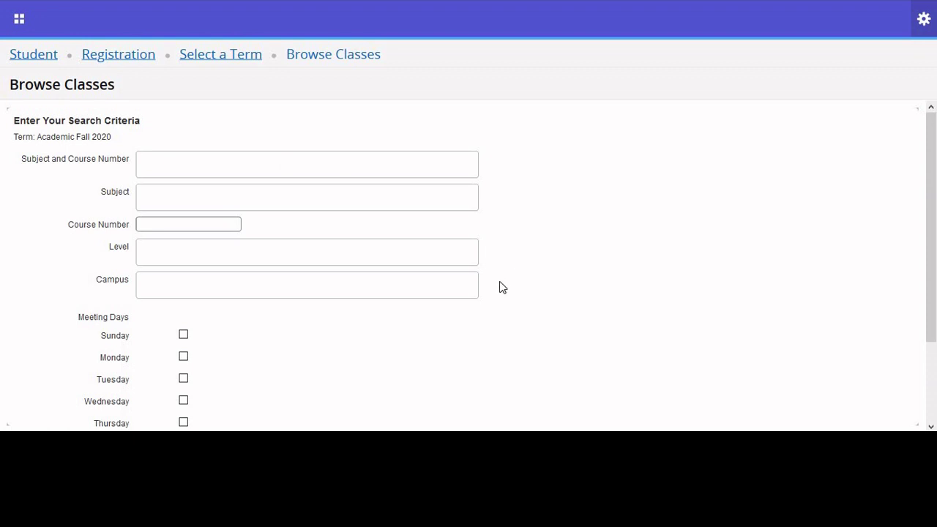
- Review the class search criteria and search for classes with the subject Biology
scroll(491, 276, "down", 3)
scroll(361, 306, "up", 1)
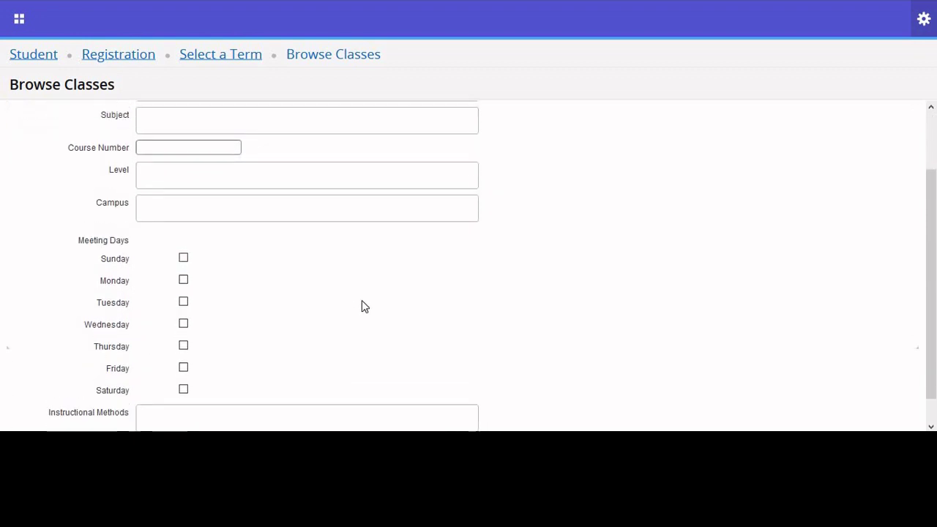
scroll(361, 306, "up", 3)
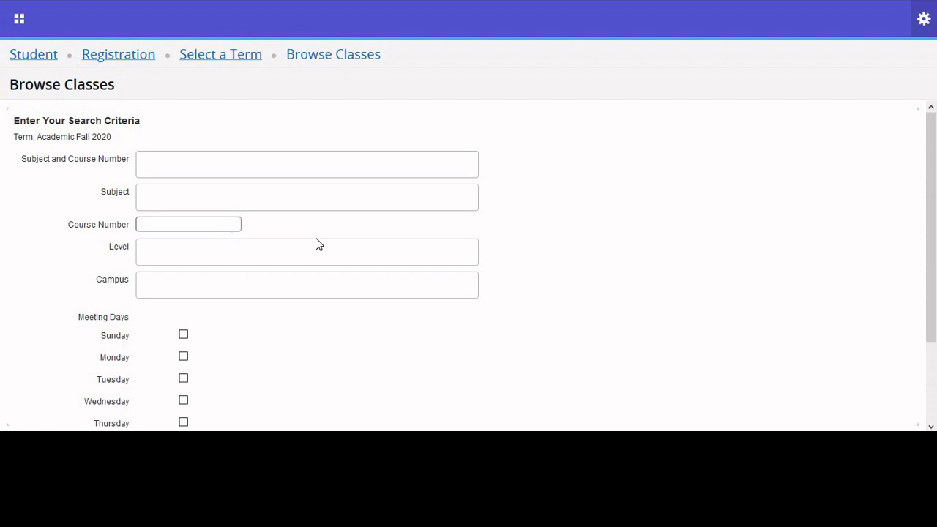
left_click(180, 204)
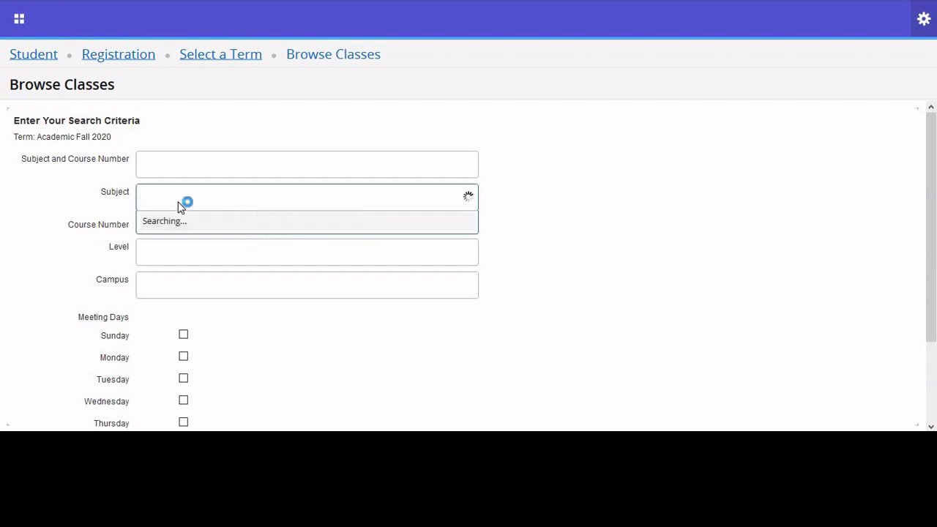
type("Biology")
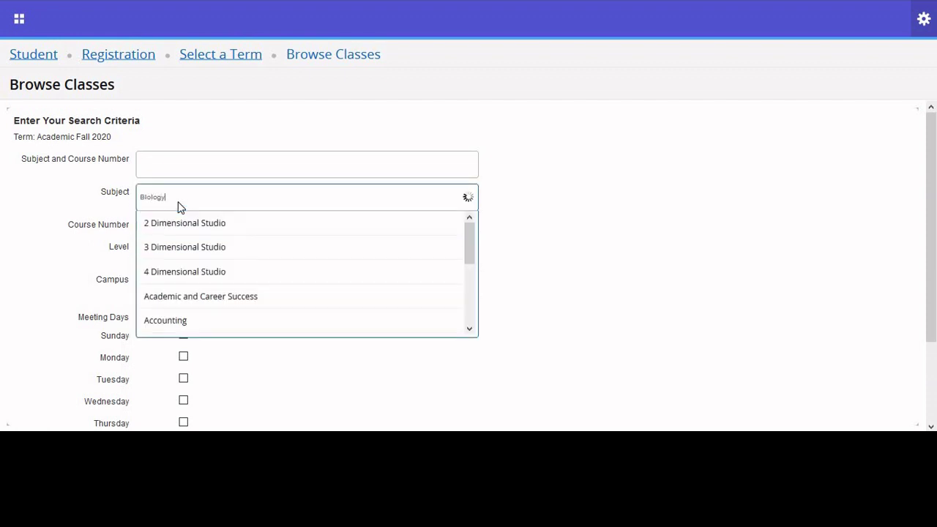
left_click(189, 230)
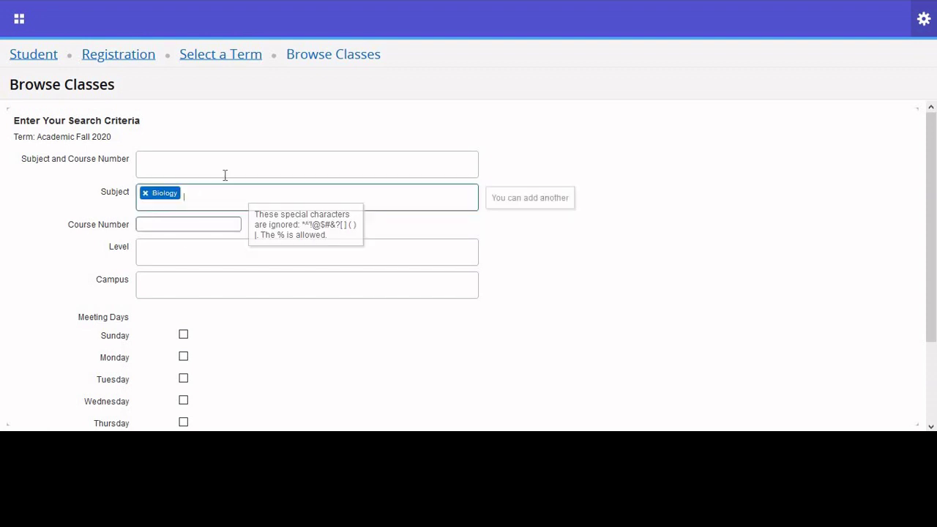
scroll(249, 278, "down", 3)
left_click(170, 419)
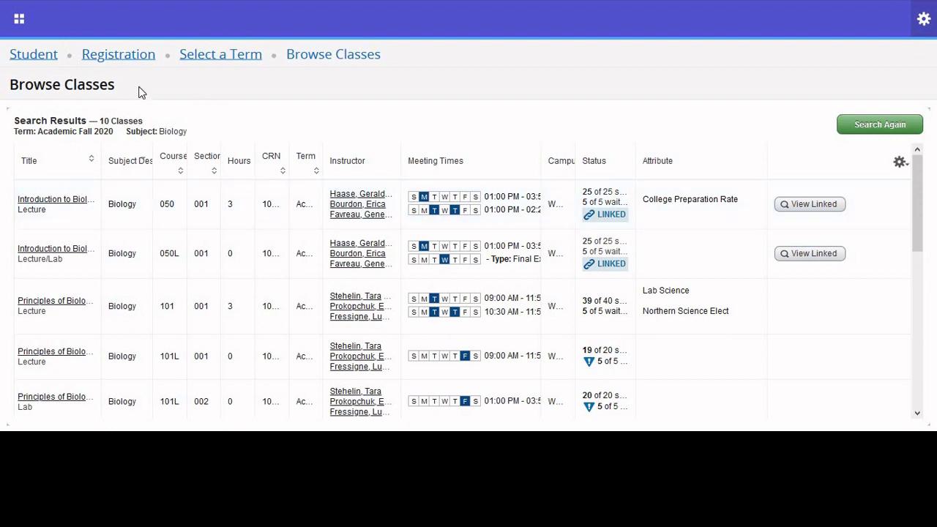
- Return to the Registration home page and open Register for Classes for the Academic Fall 2020 term
left_click(118, 55)
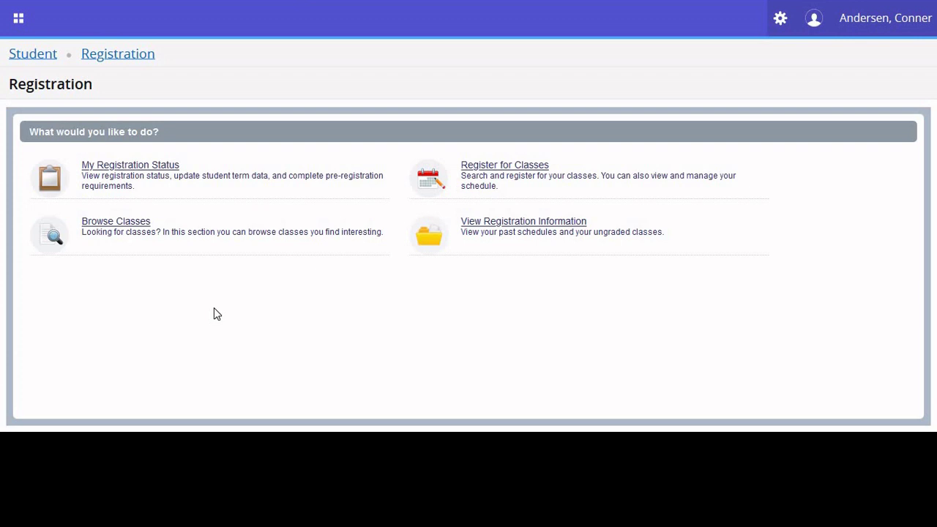
left_click(501, 165)
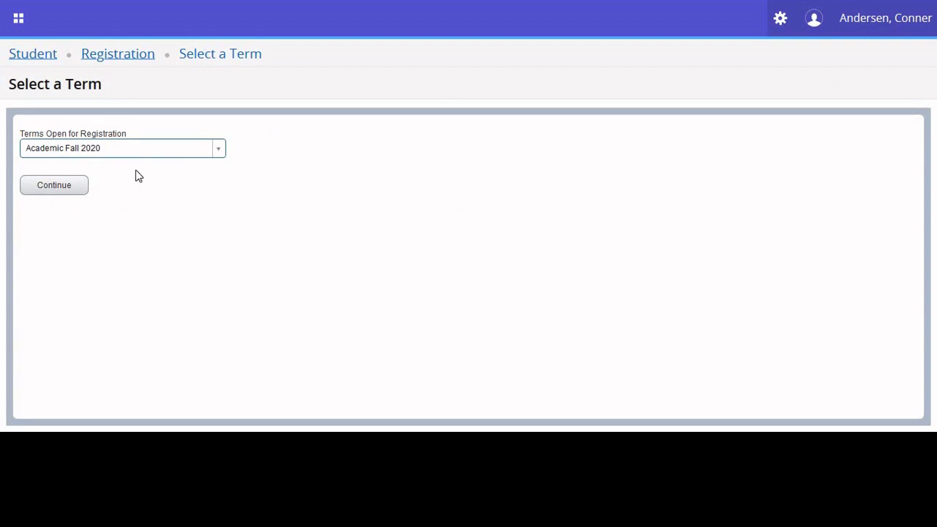
left_click(54, 191)
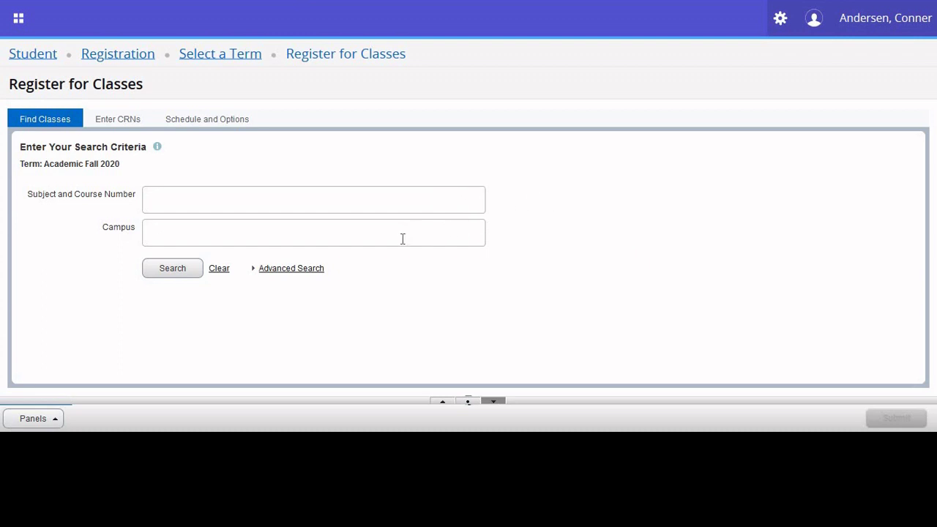
- Expand the advanced class search, examine its additional criteria such as instructor, credits and meeting days, and collapse it again
left_click(301, 275)
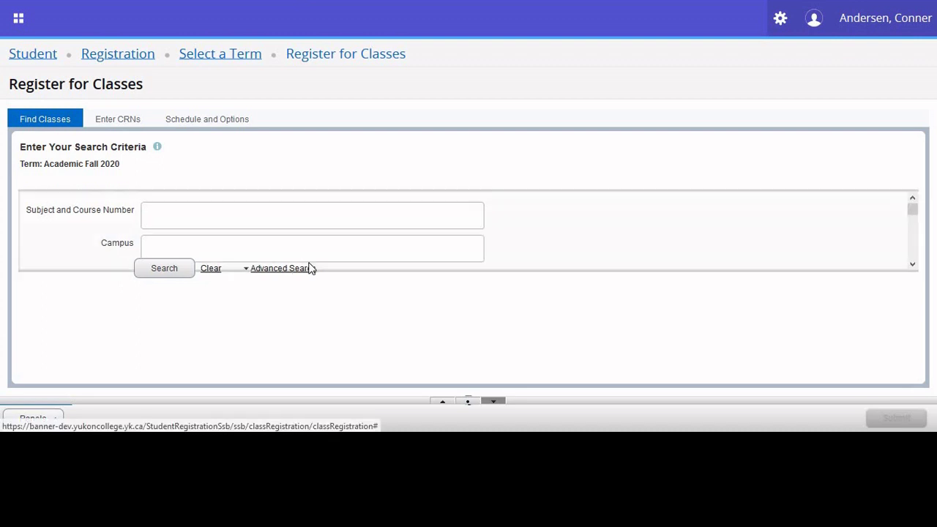
scroll(511, 228, "down", 2)
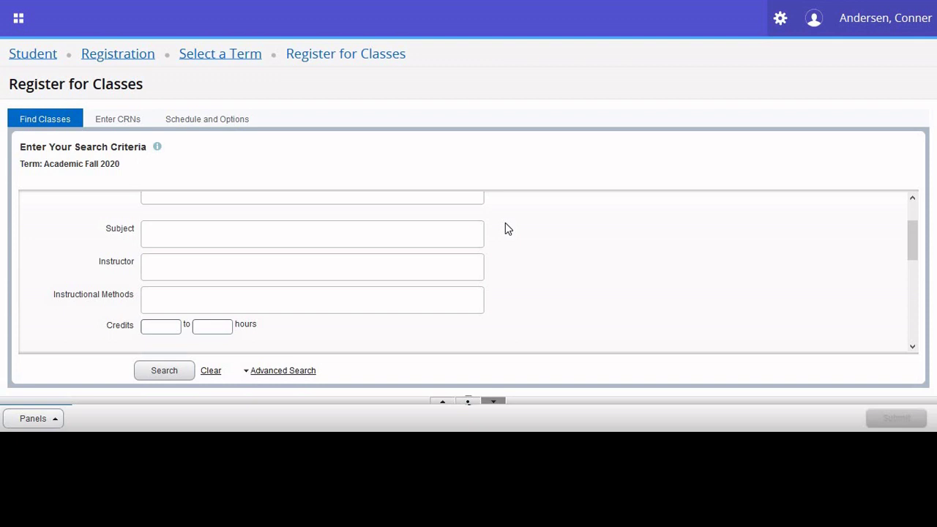
scroll(507, 228, "down", 5)
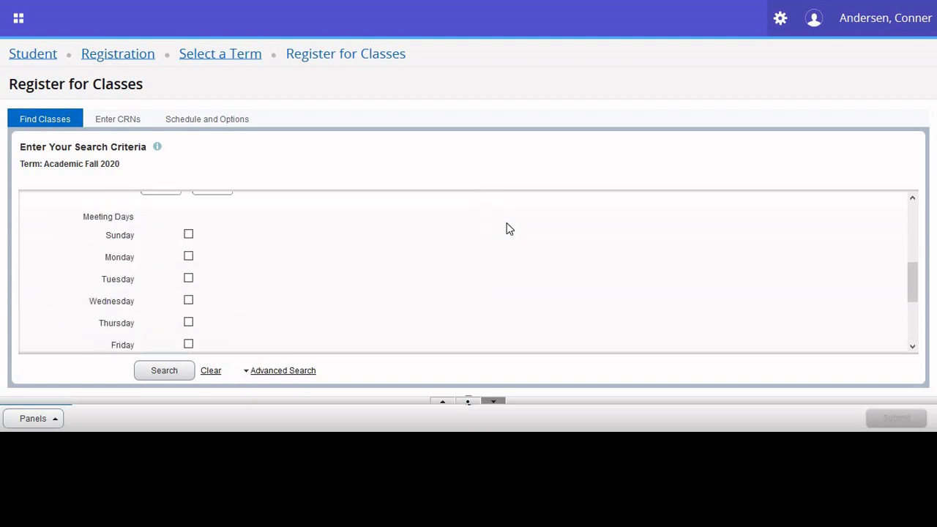
left_click(278, 371)
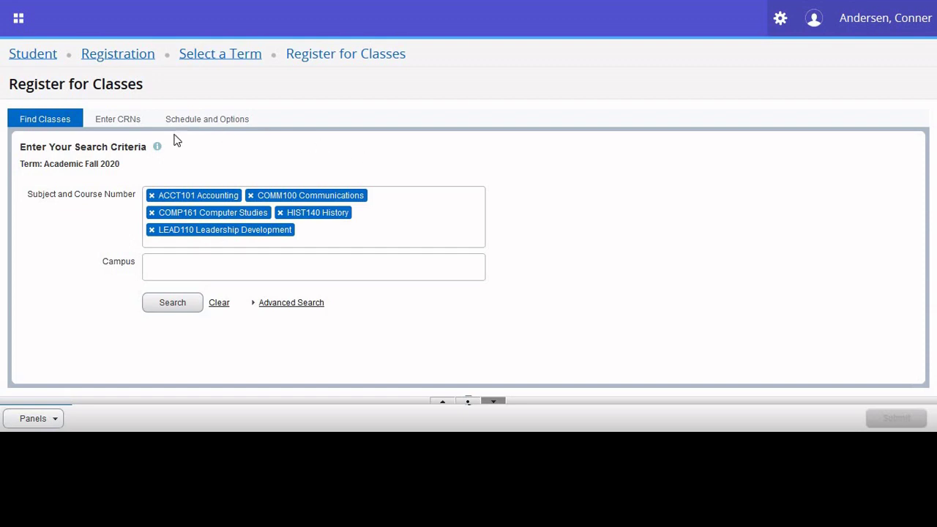
- Search for ACCT101, COMM100, COMP161, HIST140 and LEAD110 classes and add the ACCT 101 section with CRN 10075
left_click(174, 304)
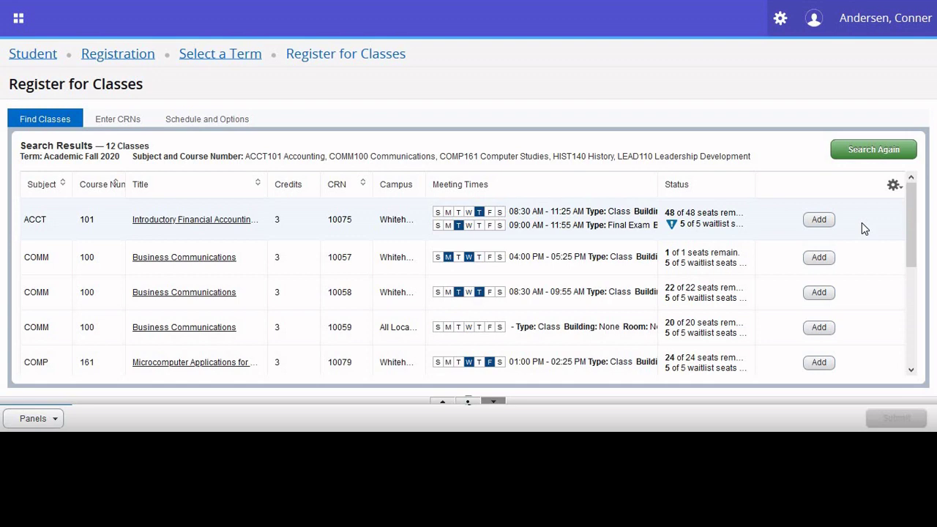
left_click(826, 223)
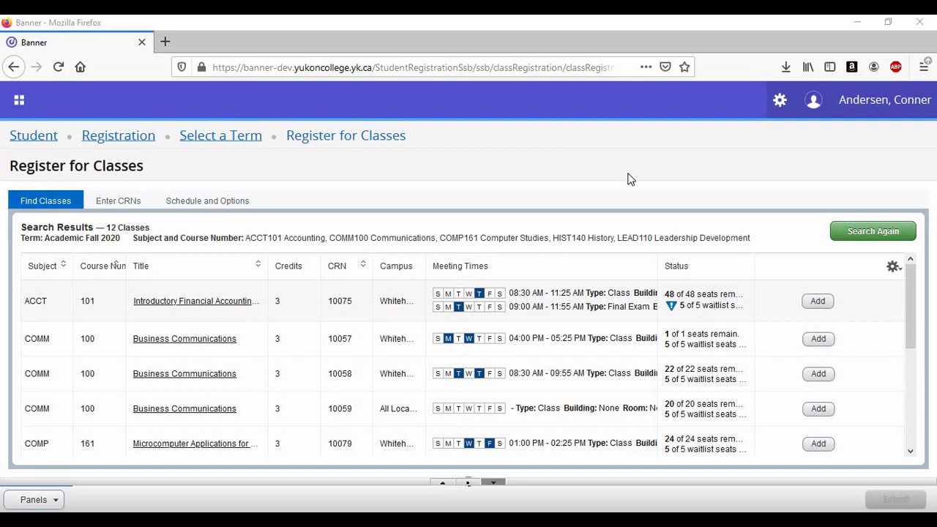
- Check the corequisites and prerequisites in the class details of Introductory Financial Accounting 1, and close the details
left_click(188, 306)
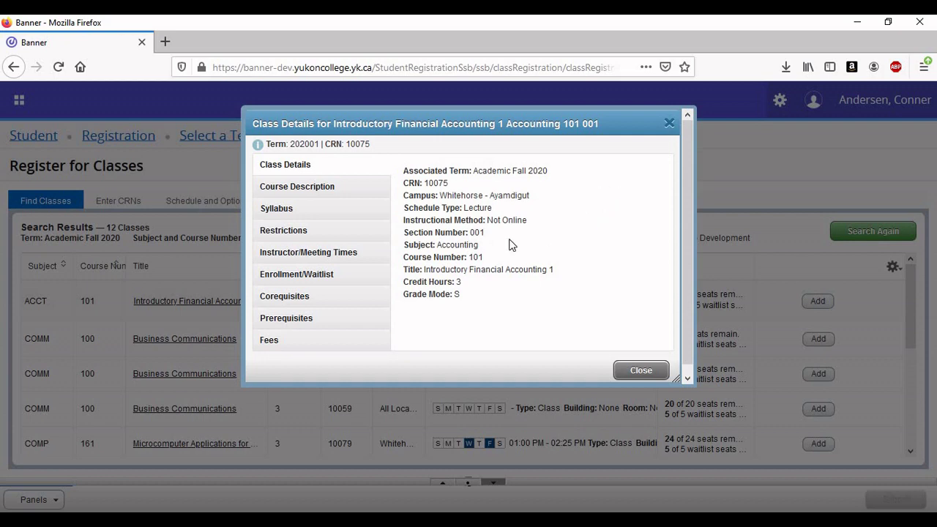
left_click(308, 303)
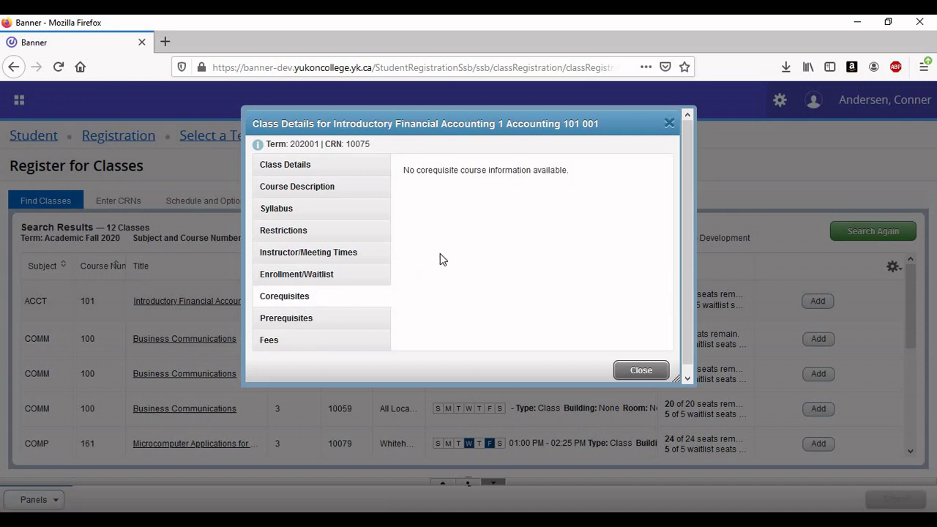
left_click(302, 322)
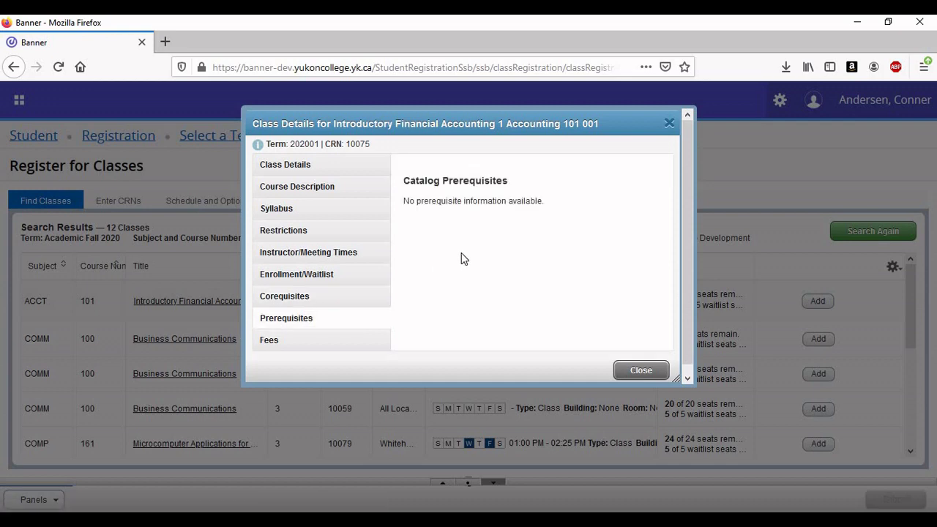
left_click(631, 371)
- Add the COMM 100 section with CRN 10057, the COMP 161 section with CRN 10080 and the HIST 140 section with CRN 10068
left_click(821, 339)
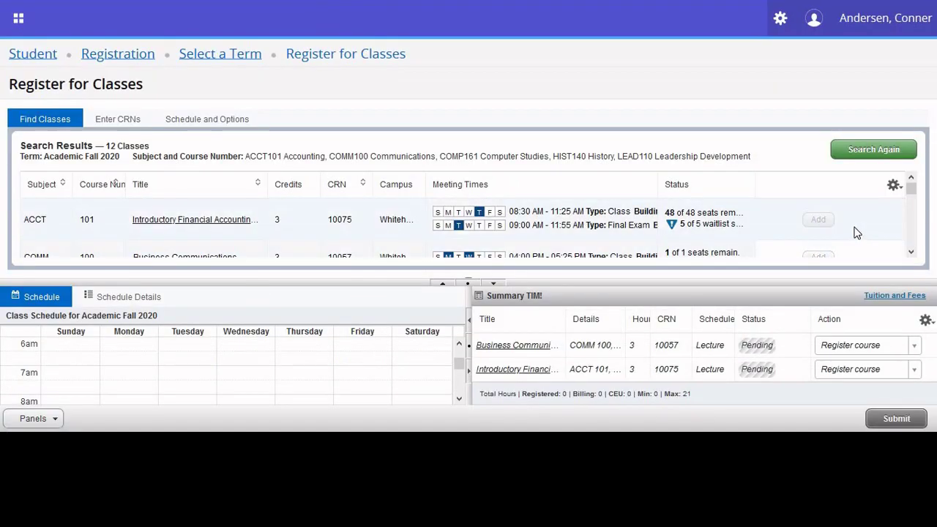
scroll(853, 231, "down", 3)
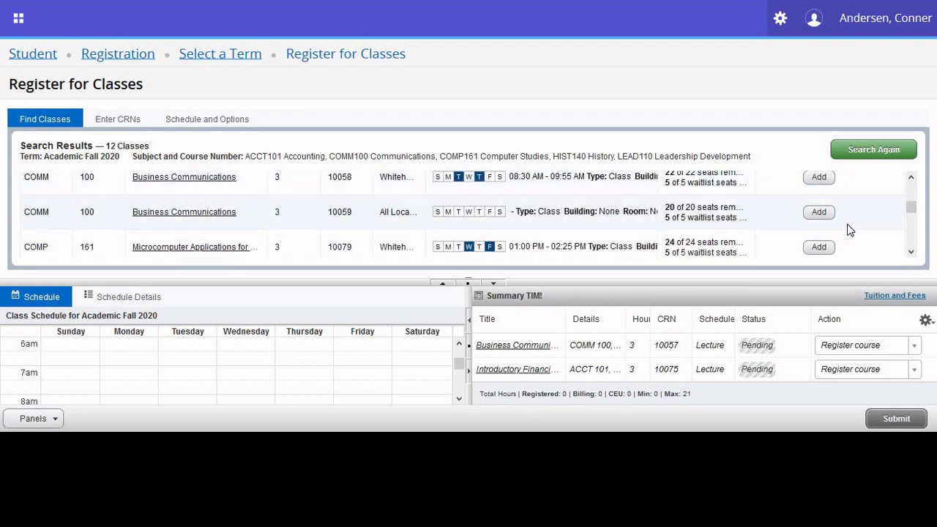
scroll(849, 230, "down", 2)
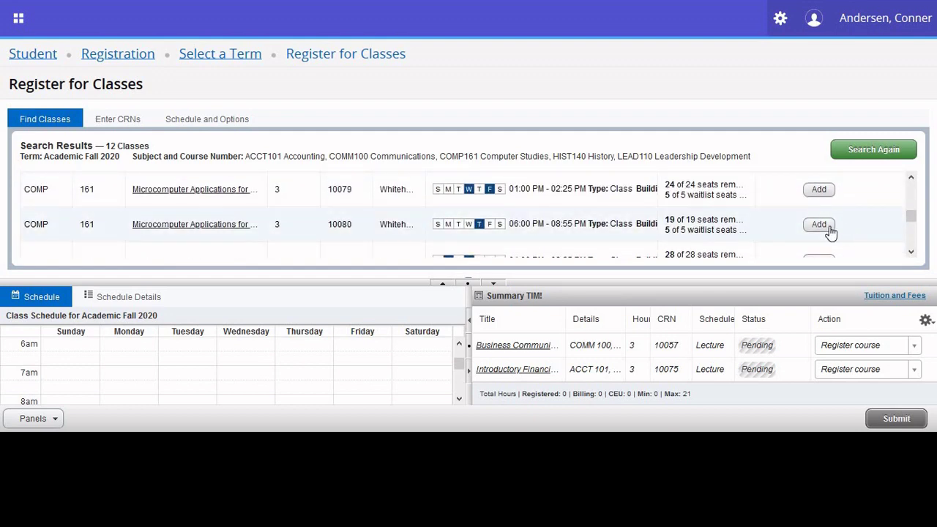
left_click(829, 226)
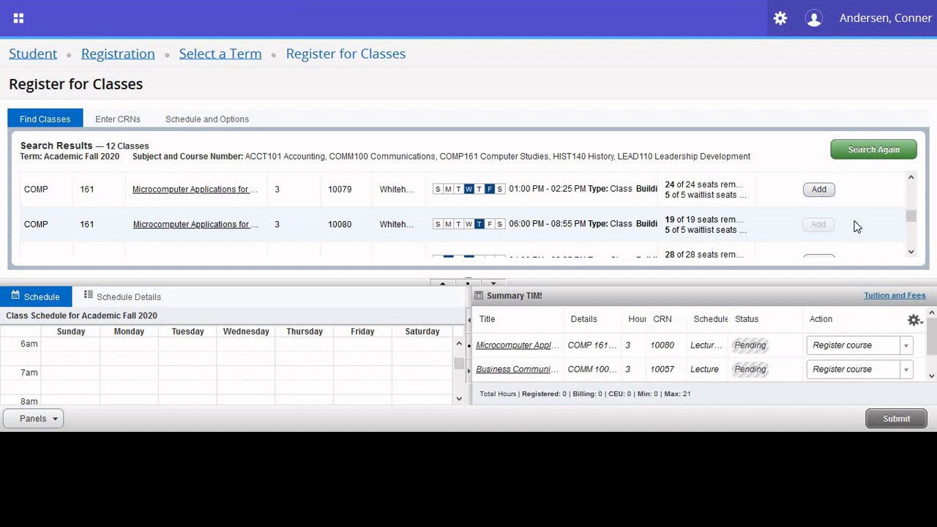
scroll(853, 226, "down", 2)
left_click(832, 207)
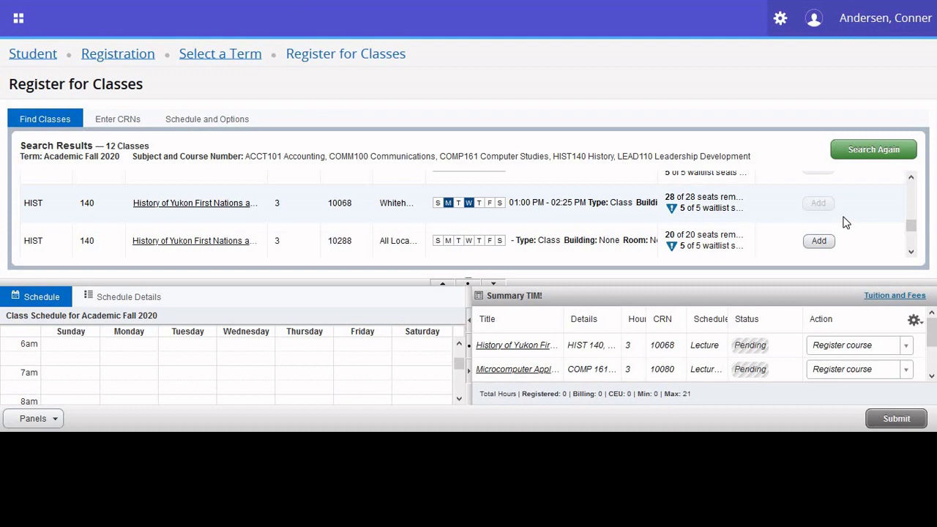
- Add the LEAD 110 section with CRN 10491 from the second results page and submit the registration of all pending courses
scroll(846, 222, "down", 2)
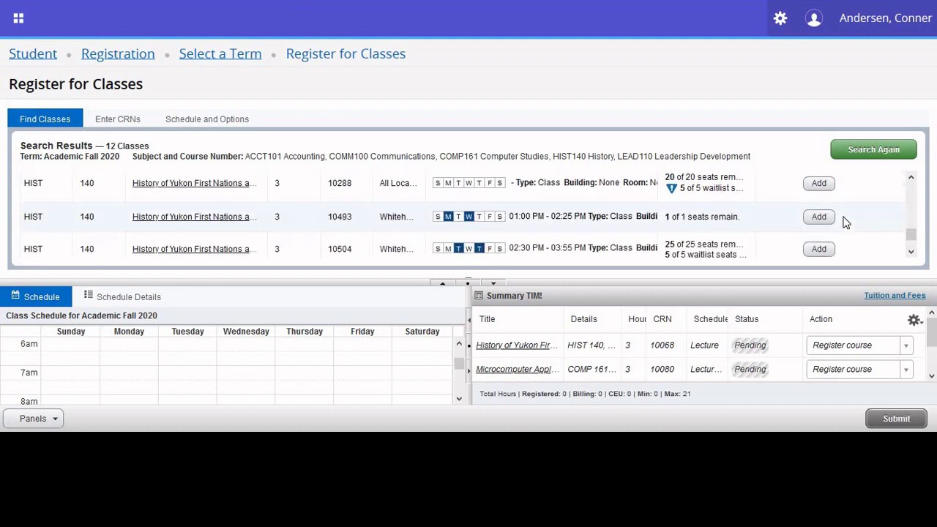
scroll(846, 223, "down", 2)
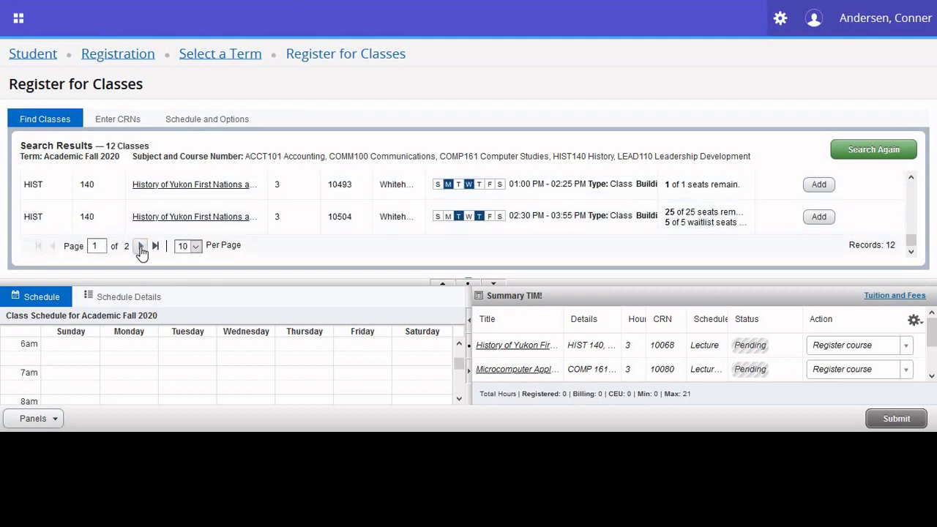
left_click(140, 248)
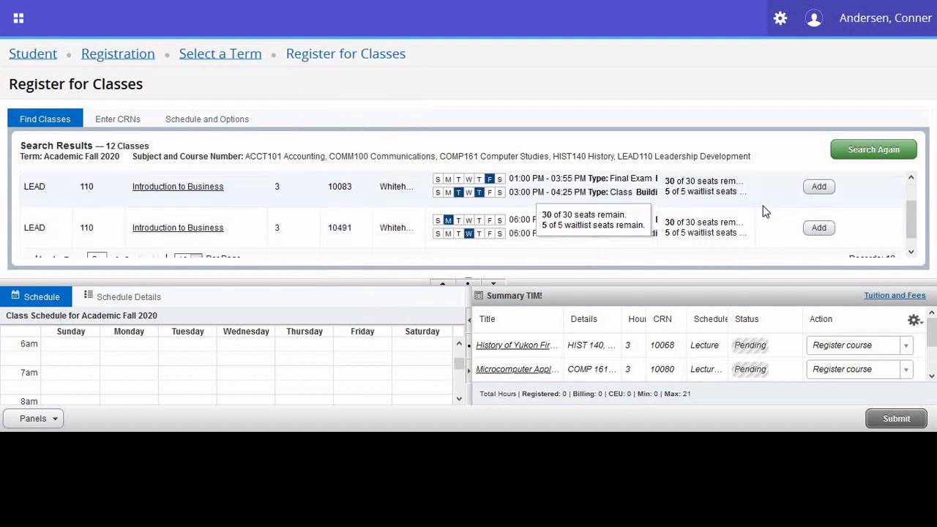
scroll(765, 212, "down", 1)
left_click(819, 214)
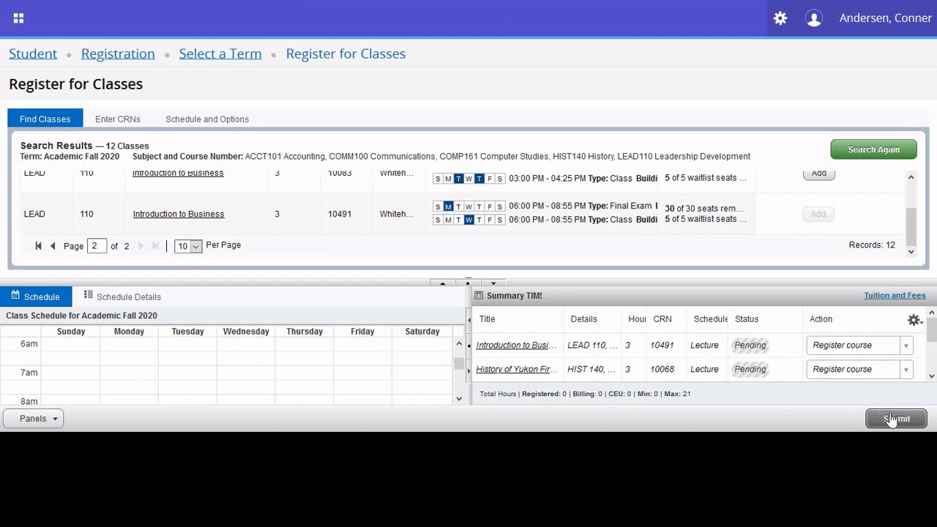
left_click(894, 420)
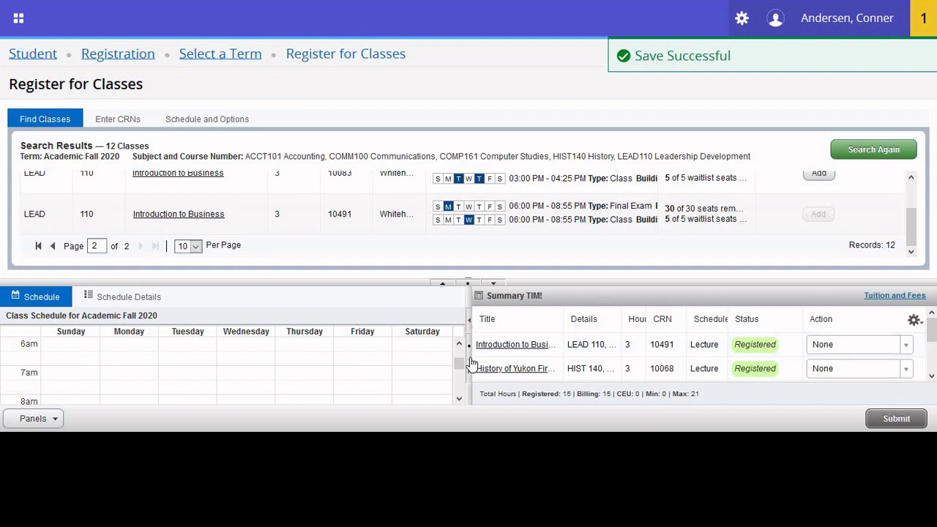
- Enlarge the weekly class schedule for Academic Fall 2020 and look through the times of the registered courses
left_click(443, 285)
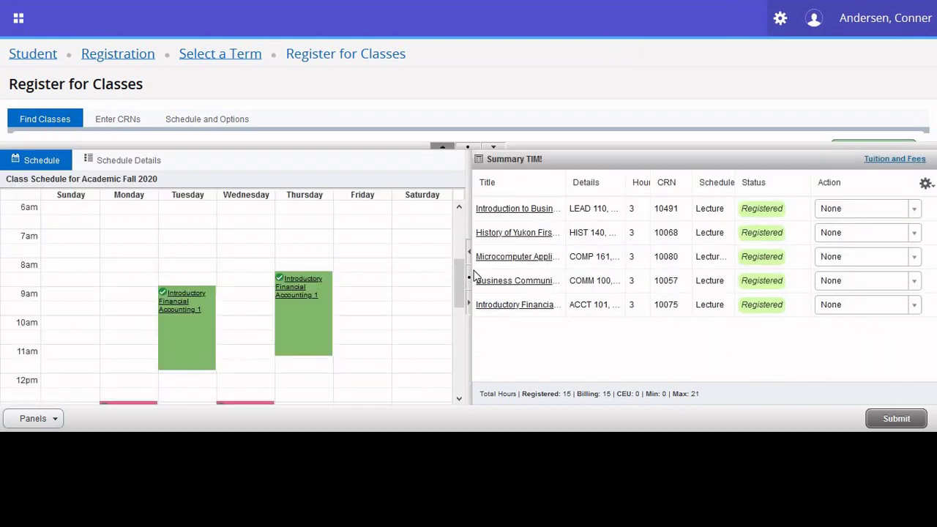
left_click(469, 309)
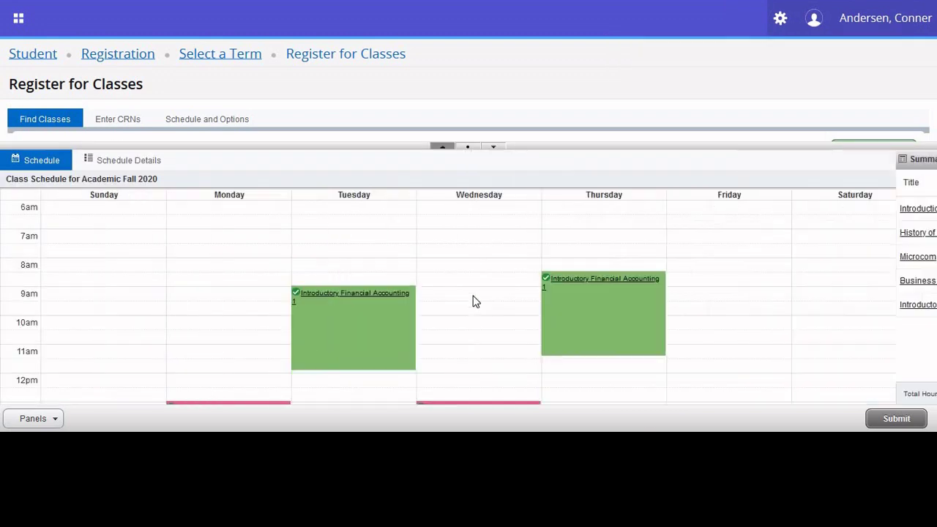
scroll(496, 282, "down", 3)
scroll(496, 282, "down", 5)
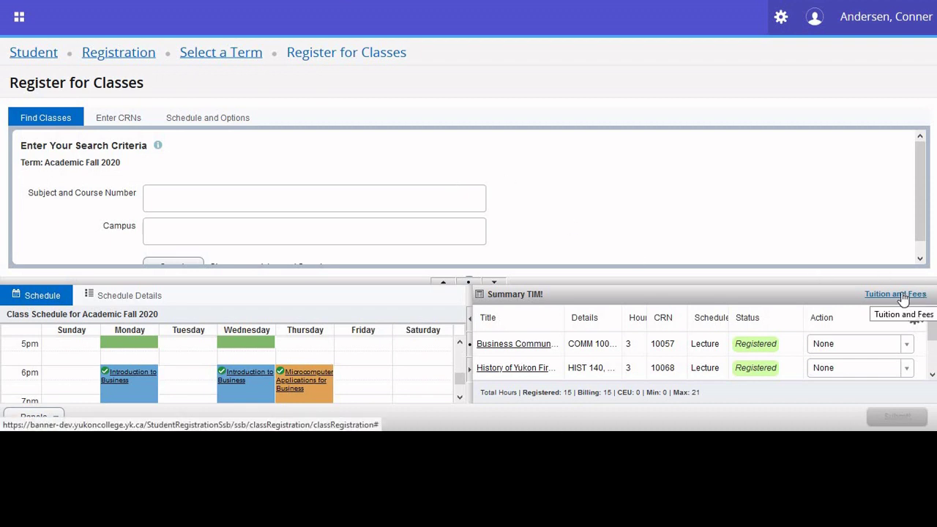
- Check the Tuition and Fees breakdown for Academic Fall 2020 and close it
left_click(902, 297)
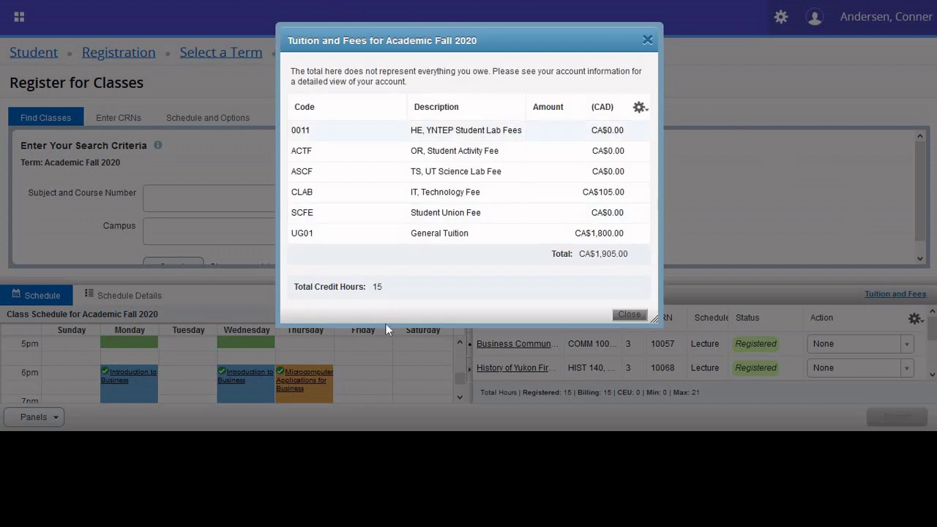
left_click(648, 39)
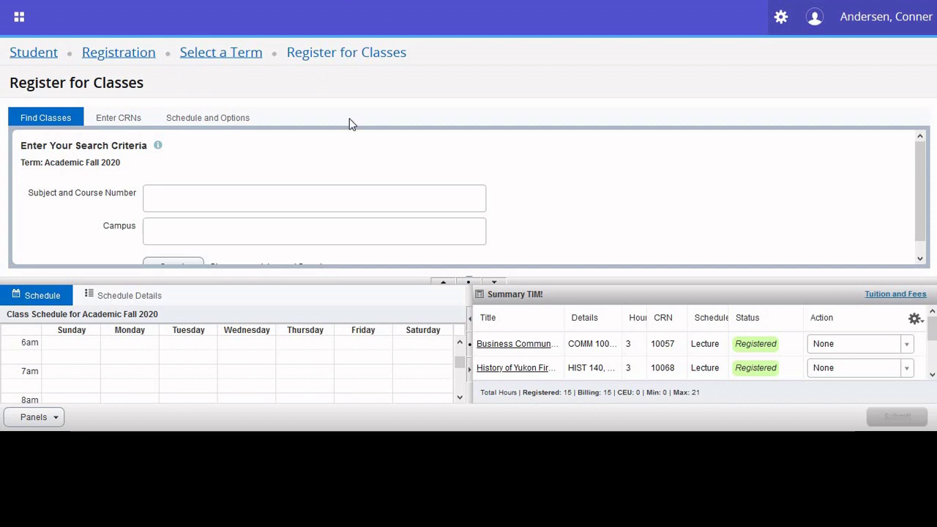
- Return to the Registration home page, open View Registration Information and set the class schedule's term to Academic Fall 2020
left_click(122, 57)
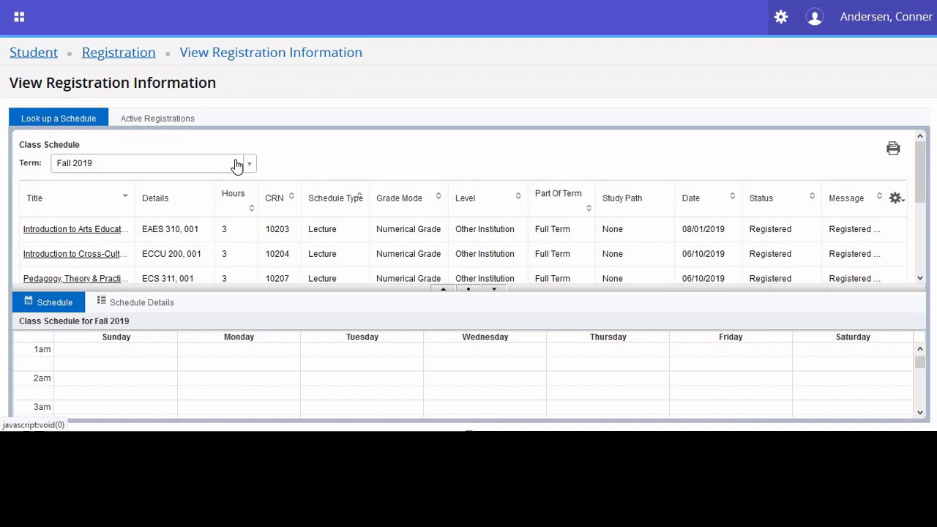
left_click(237, 164)
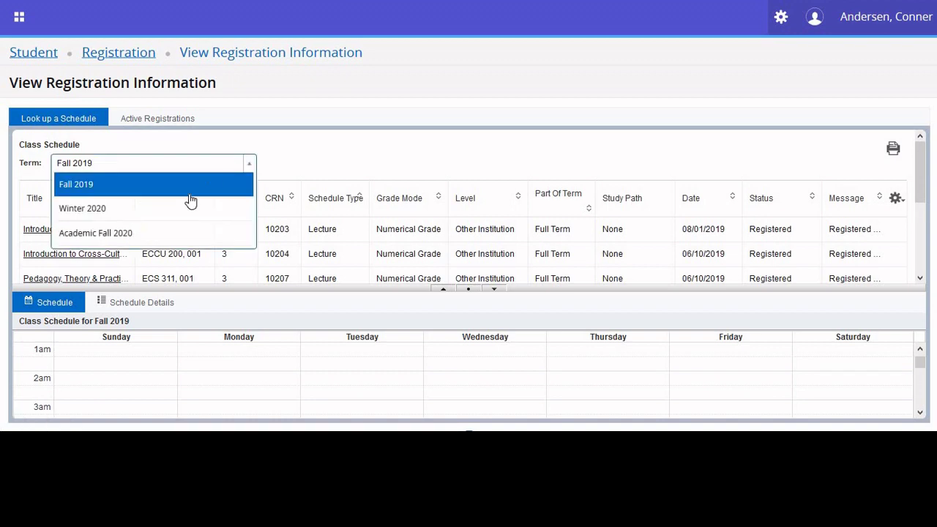
left_click(167, 233)
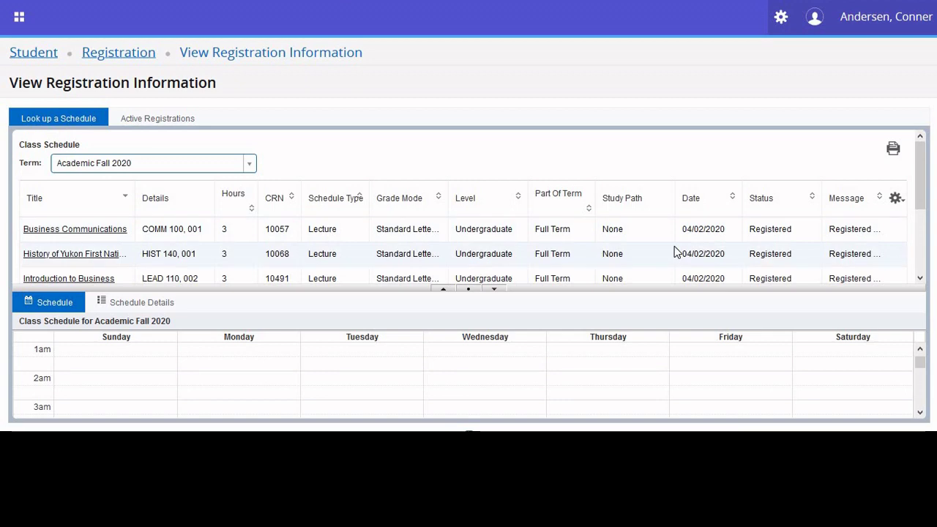
- Examine the list of registered courses and the enlarged weekly calendar for Academic Fall 2020
scroll(665, 239, "down", 3)
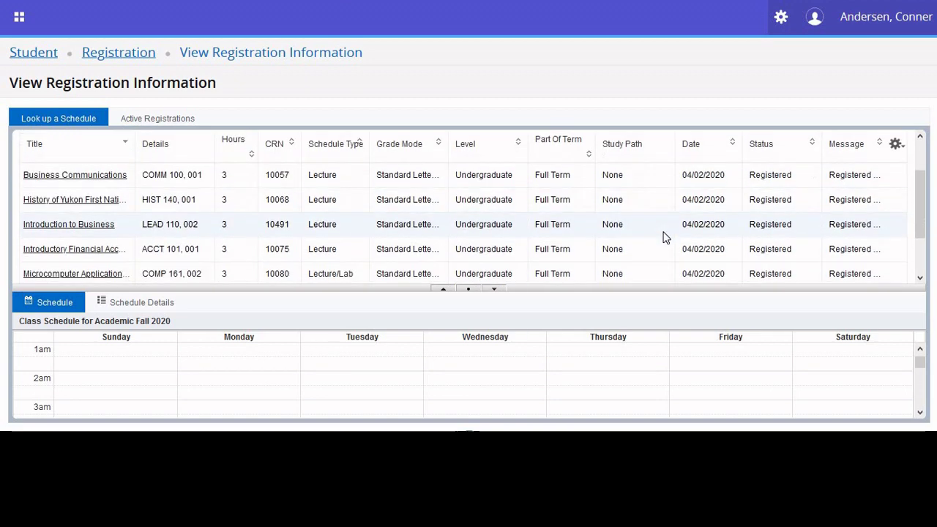
scroll(558, 361, "down", 6)
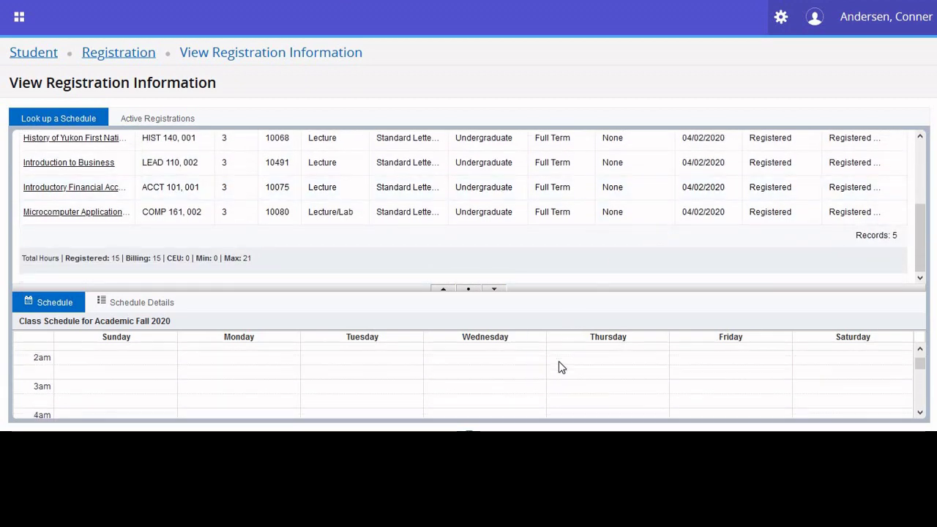
scroll(558, 366, "down", 5)
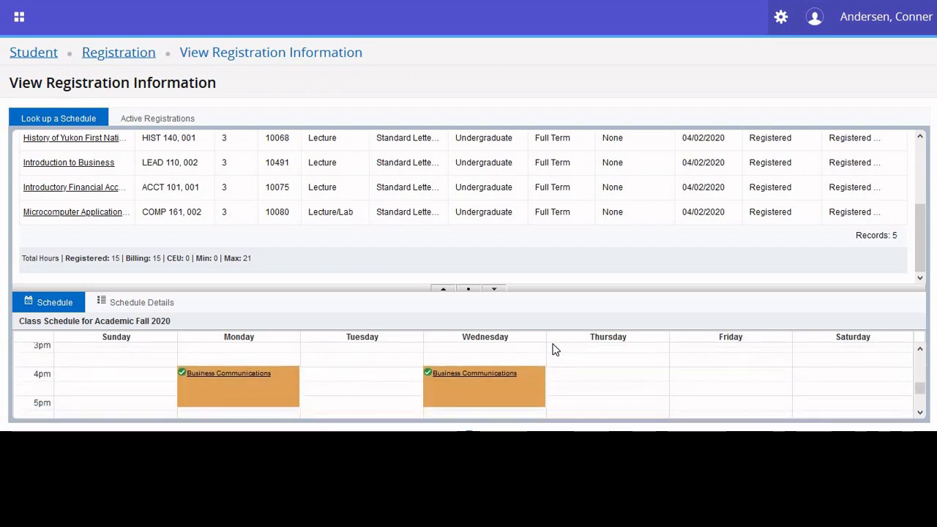
left_click(443, 290)
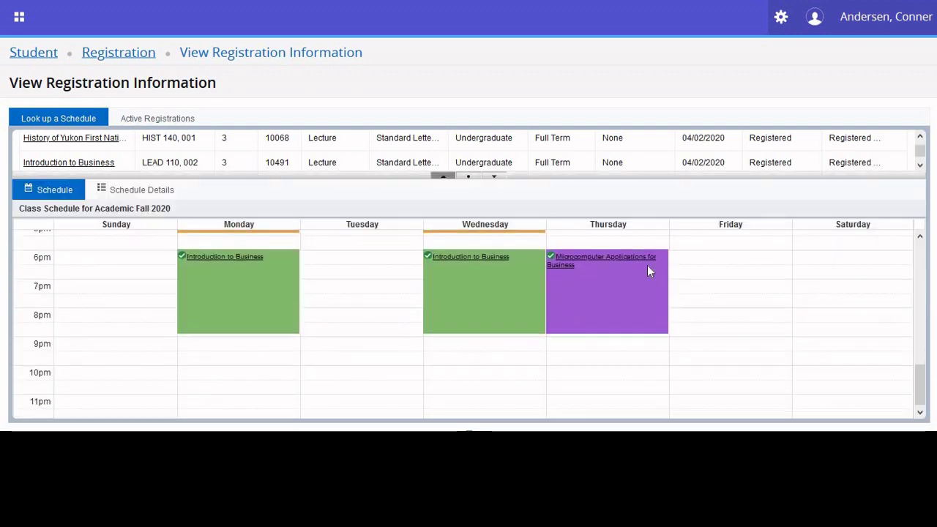
scroll(652, 277, "up", 5)
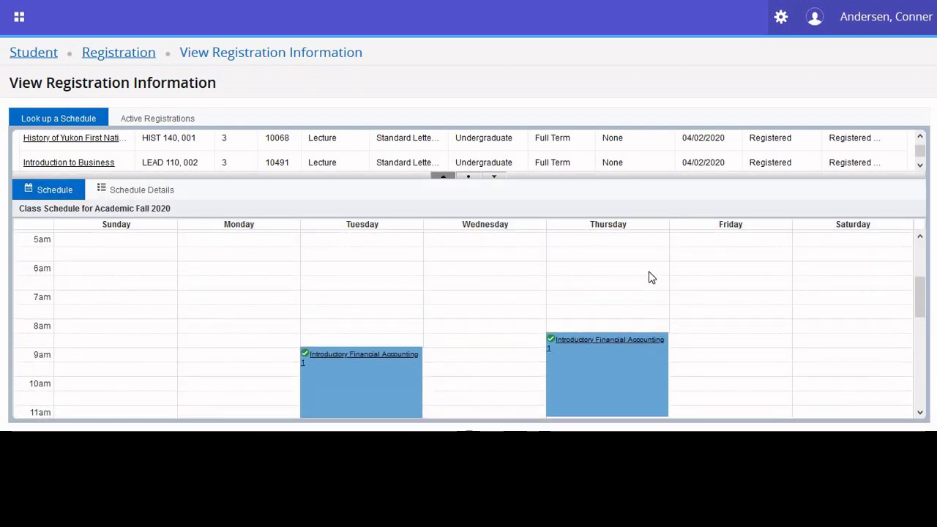
scroll(652, 277, "up", 2)
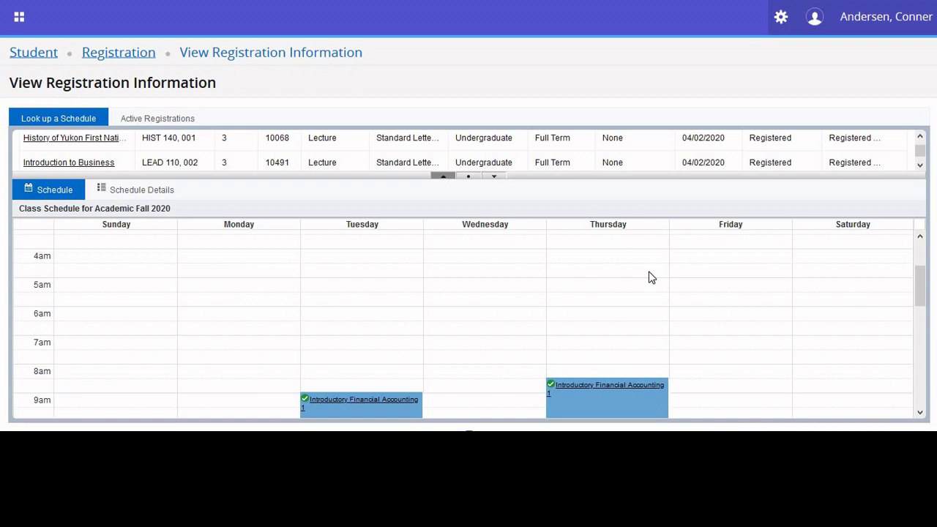
- Expand the registered course list to full height and open the printable version of the Academic Fall 2020 class schedule
left_click(494, 177)
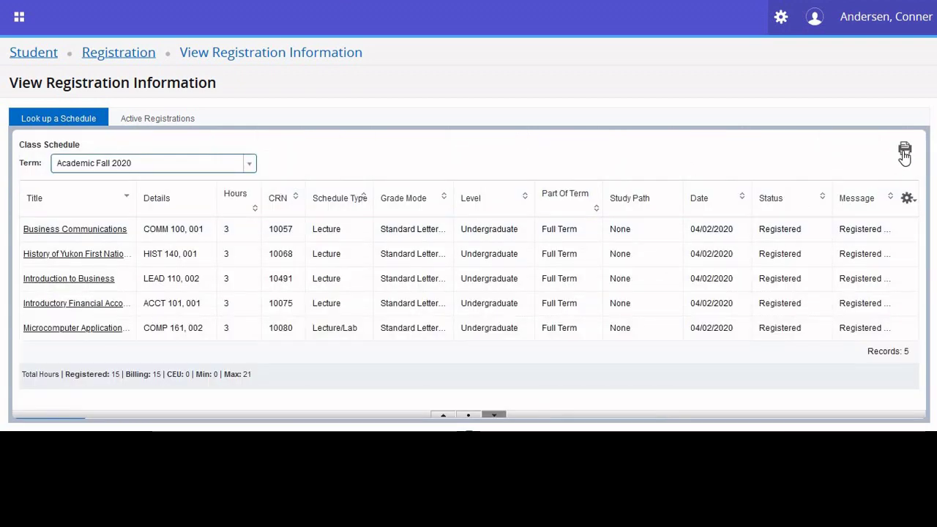
left_click(905, 152)
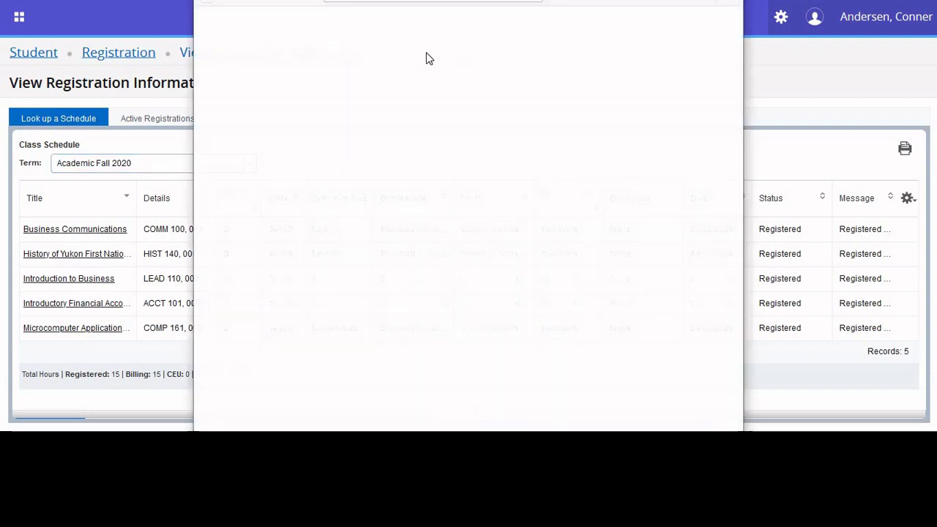